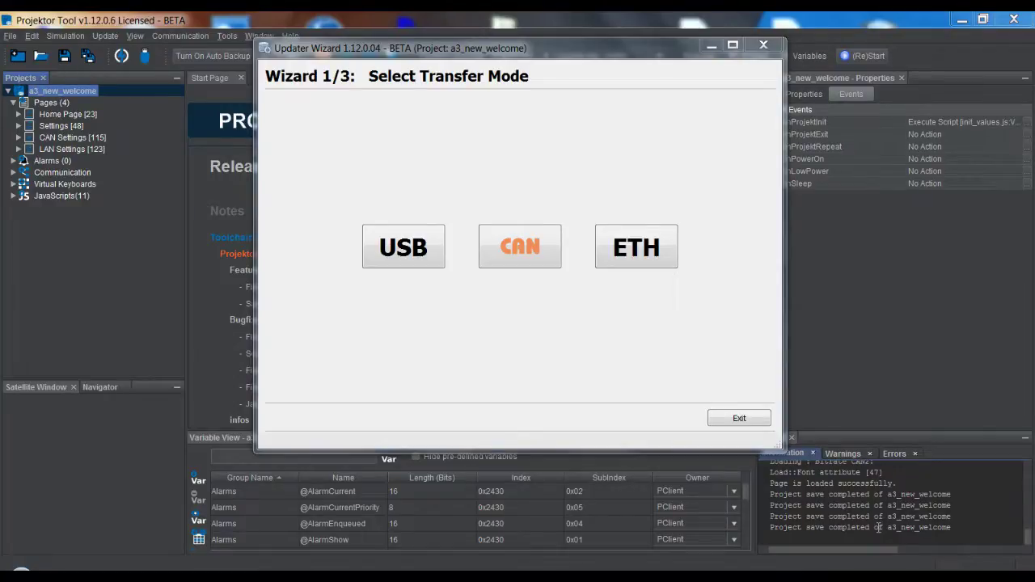
Choose USB transfer to the F:/ drive, briefly trying Select Path before returning to Select Device
{"action": "left_click_drag", "start_coordinate": [539, 57], "coordinate": [511, 65]}
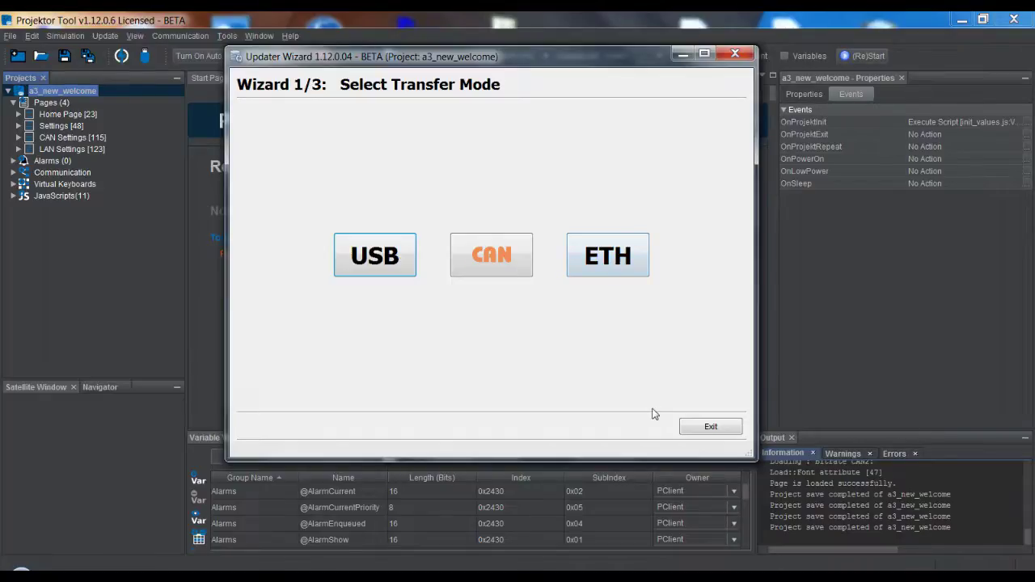
{"action": "left_click", "coordinate": [397, 270]}
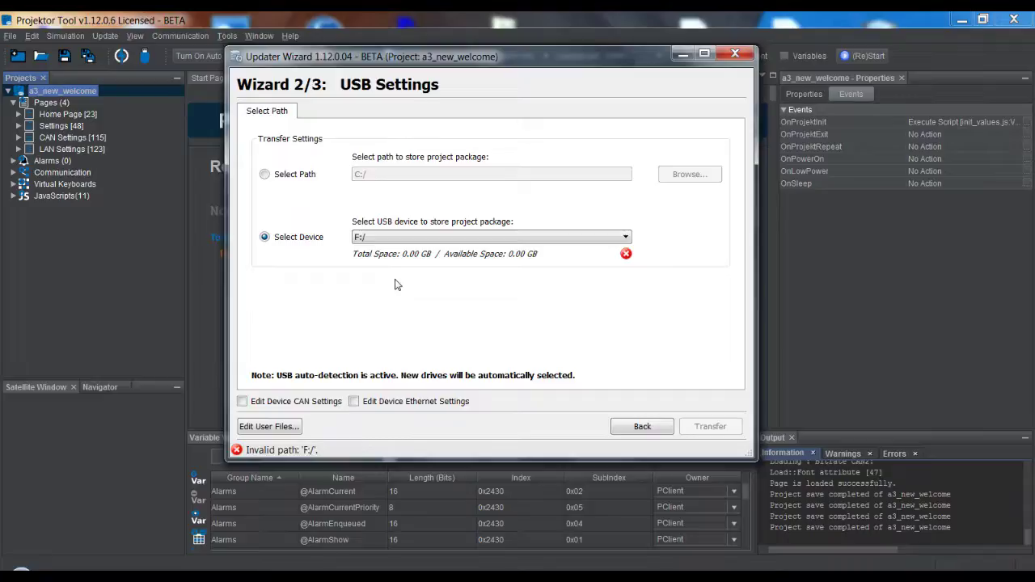
{"action": "left_click", "coordinate": [395, 237]}
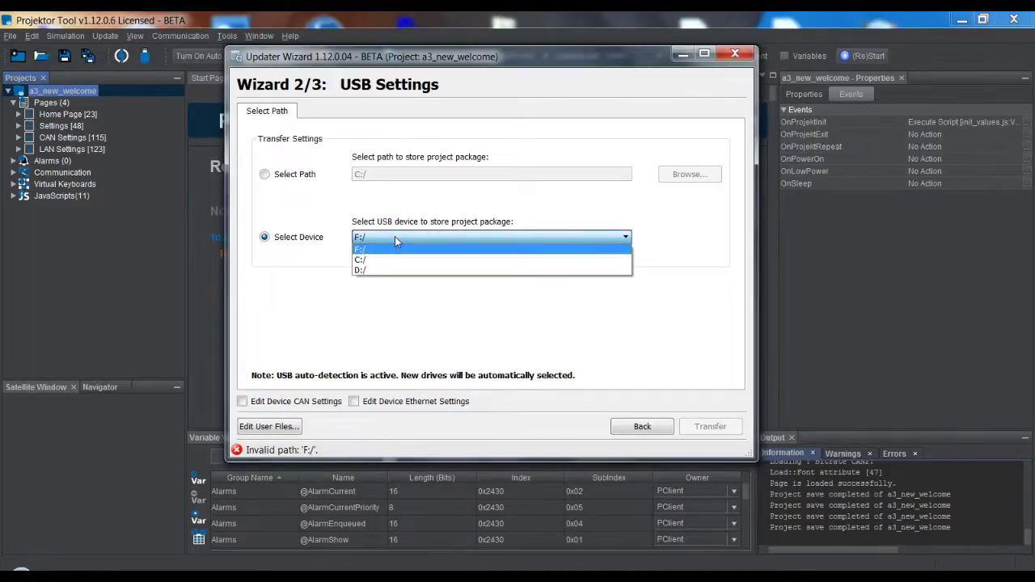
{"action": "left_click", "coordinate": [396, 249]}
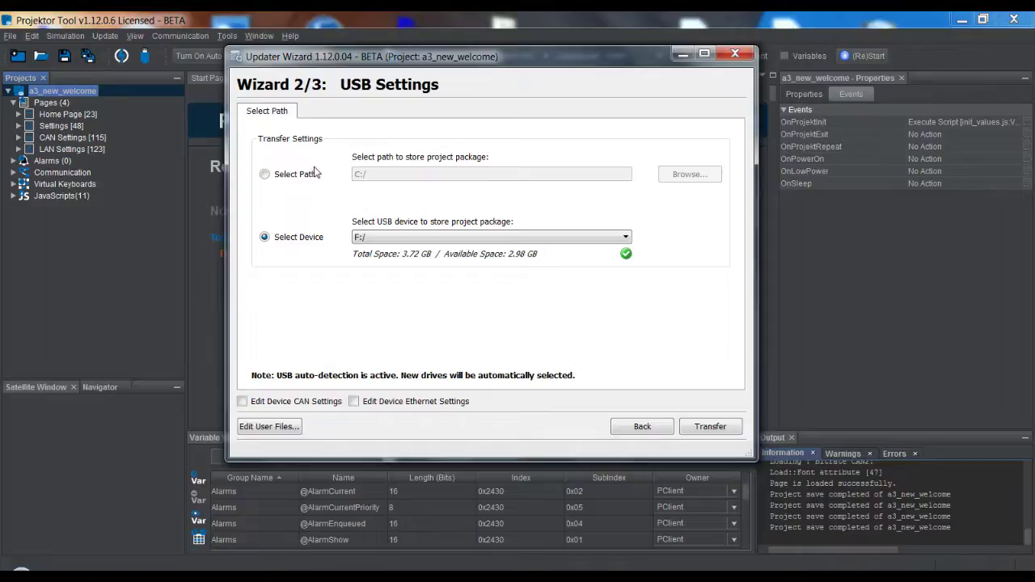
{"action": "left_click", "coordinate": [281, 174]}
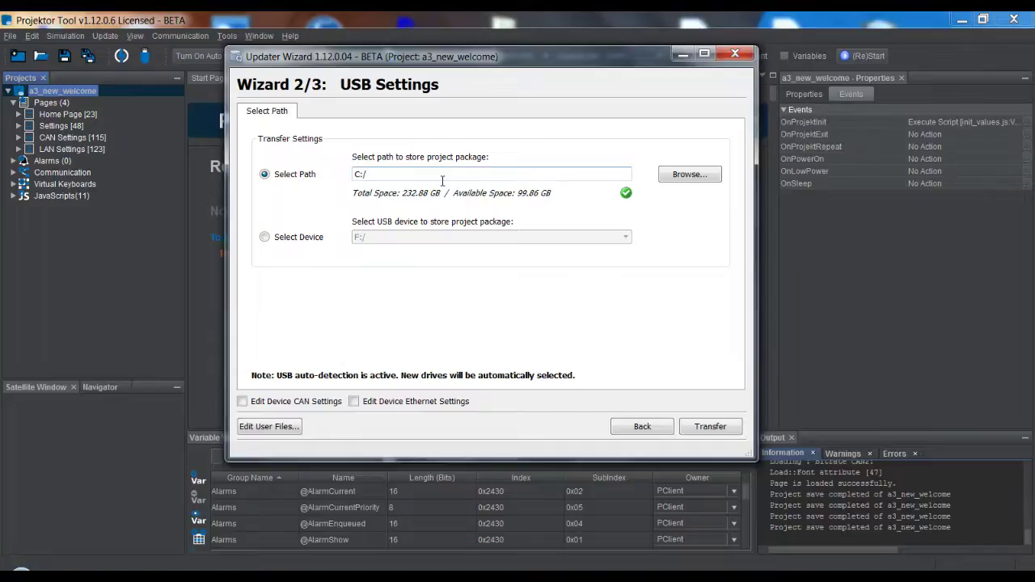
{"action": "left_click", "coordinate": [263, 237]}
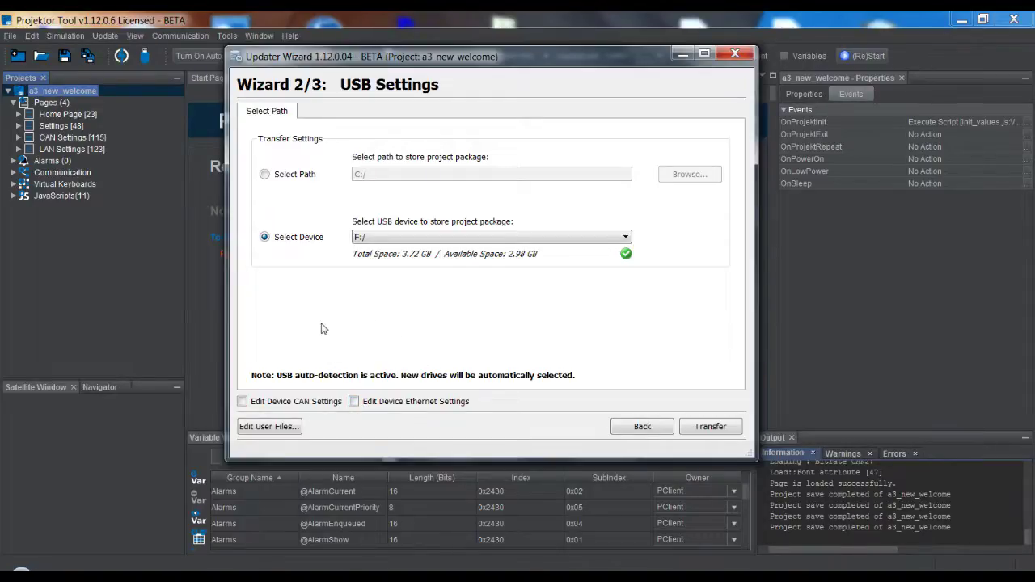
Enable editing of device CAN settings on CAN 1, plus device Ethernet settings
{"action": "left_click", "coordinate": [242, 401]}
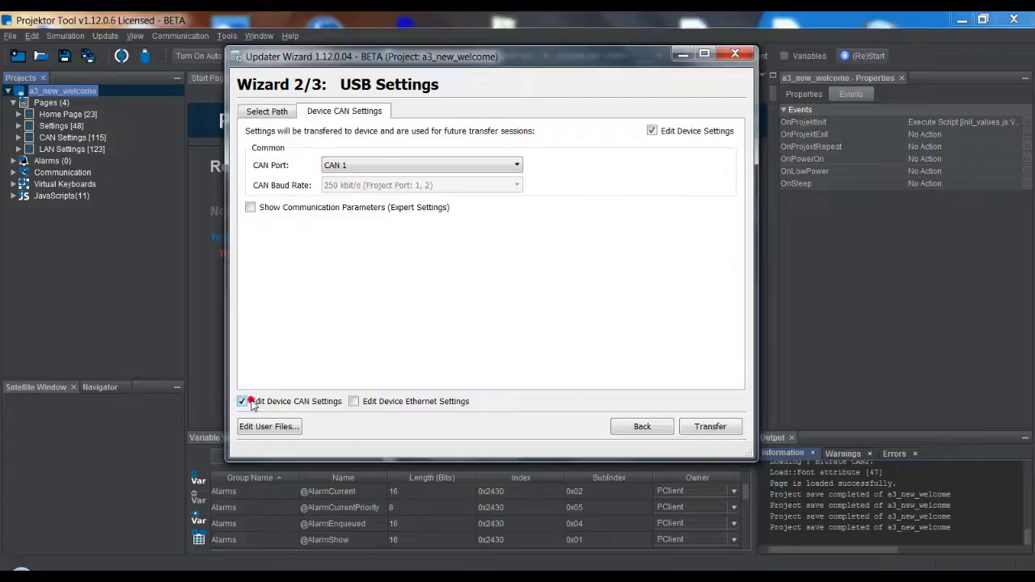
{"action": "left_click", "coordinate": [396, 166]}
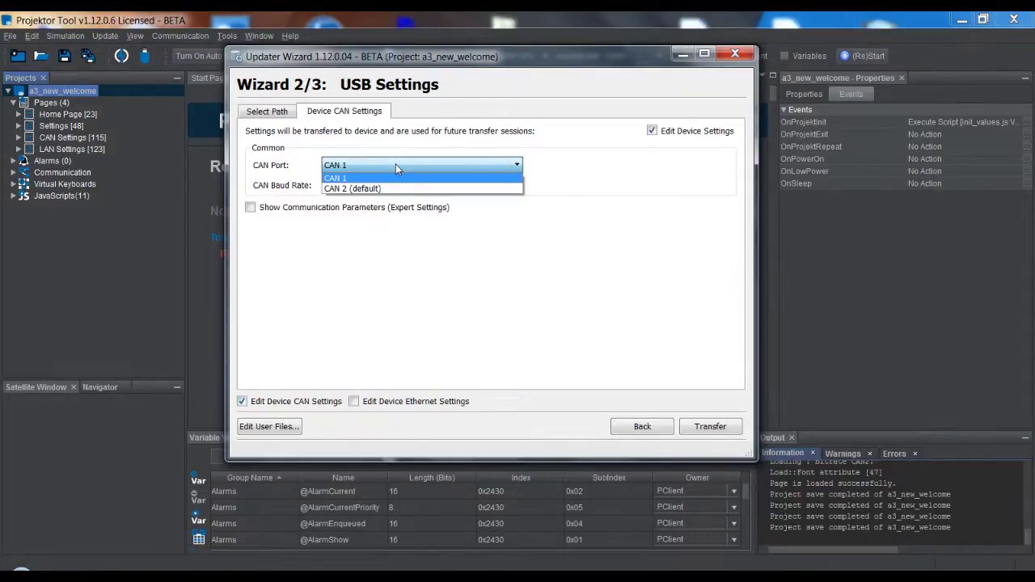
{"action": "left_click", "coordinate": [396, 165]}
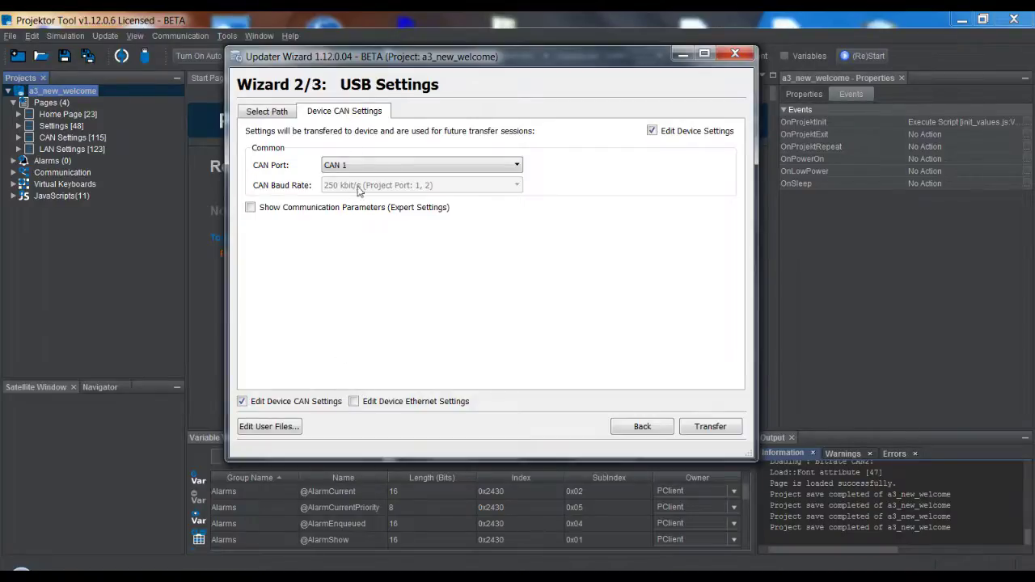
{"action": "left_click", "coordinate": [354, 401]}
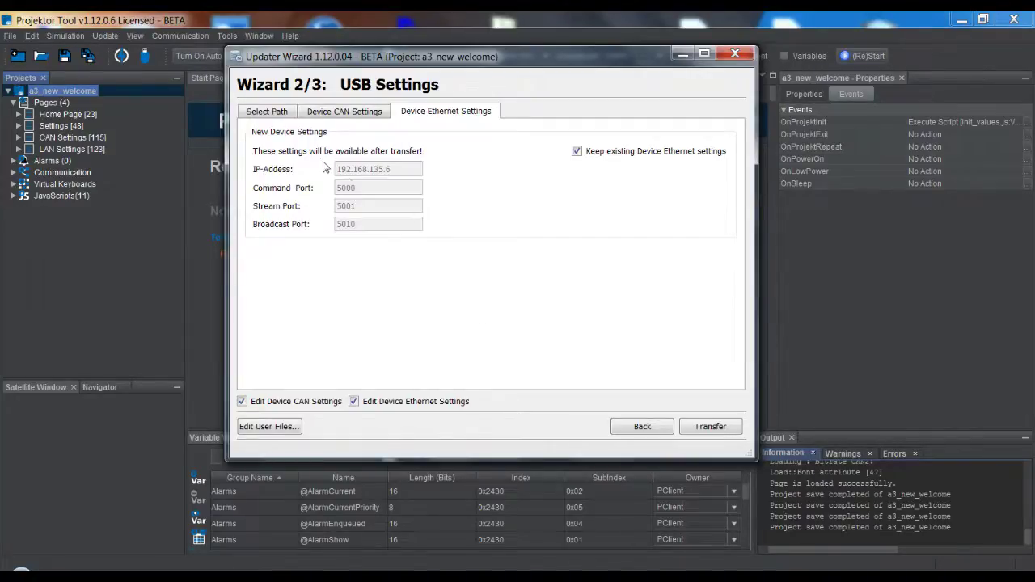
Transfer a3_new_welcome to the USB device, exit, then return to transfer mode selection
{"action": "left_click", "coordinate": [332, 114]}
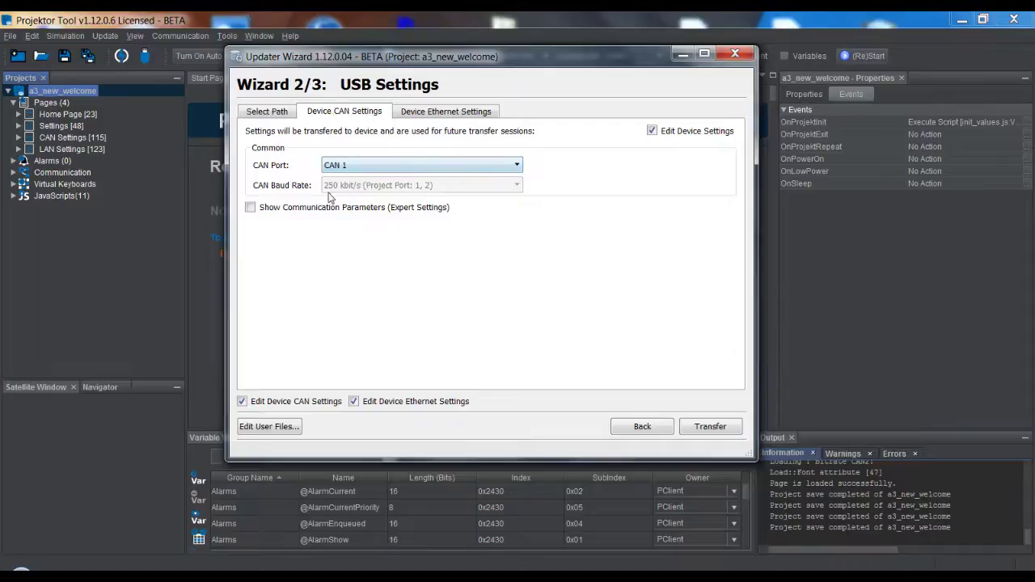
{"action": "mouse_move", "coordinate": [388, 255]}
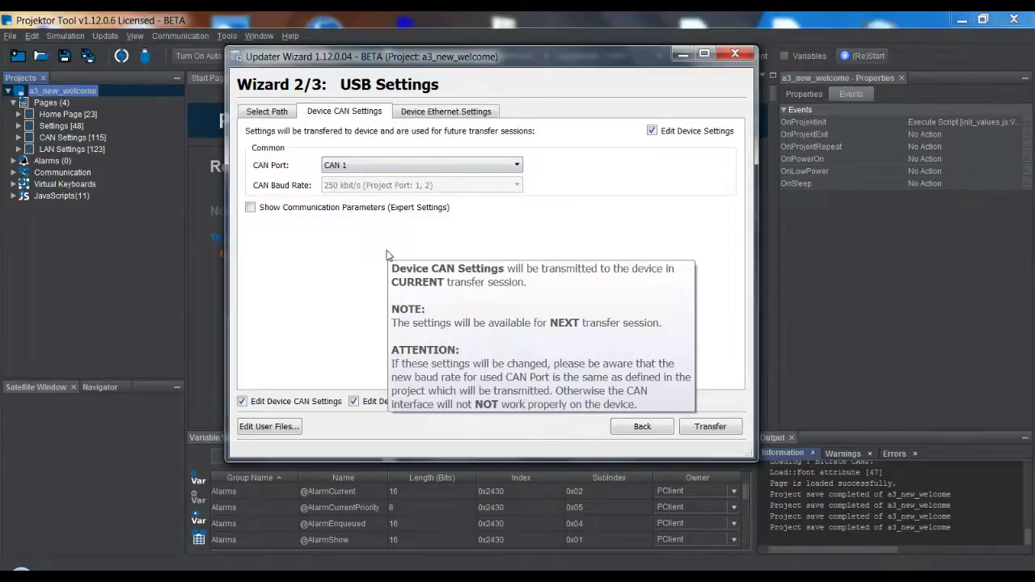
{"action": "left_click", "coordinate": [266, 113]}
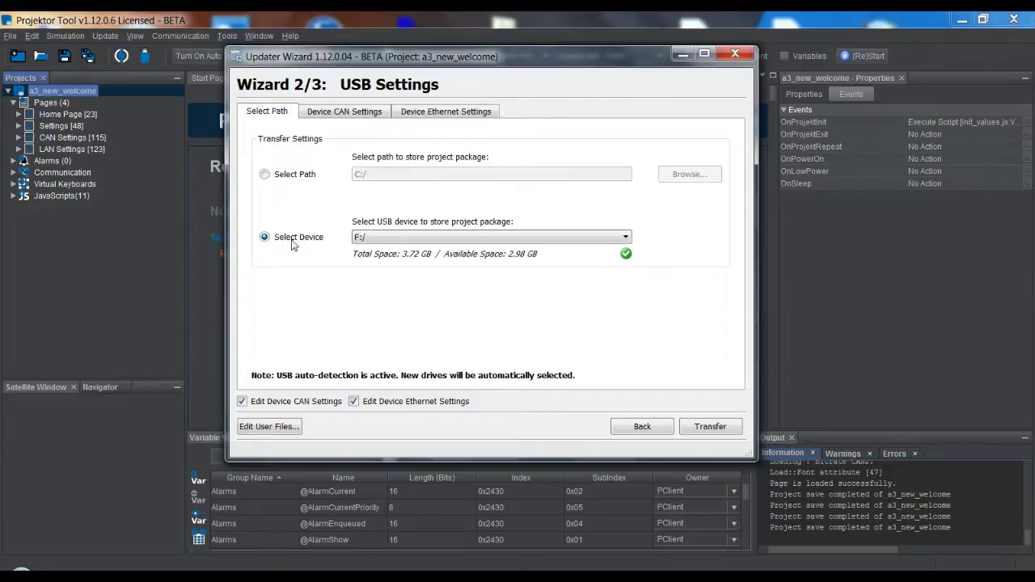
{"action": "left_click", "coordinate": [712, 428]}
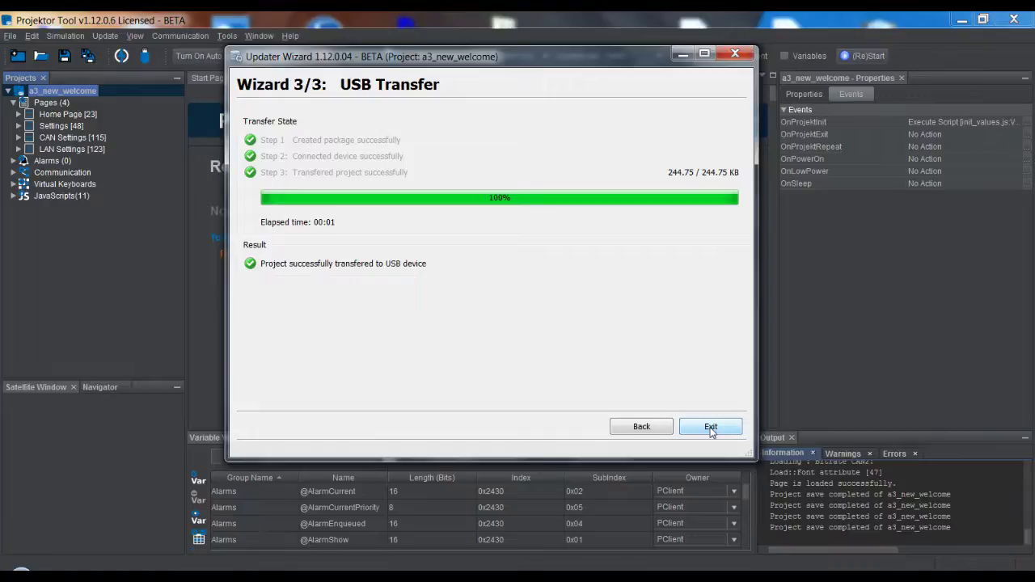
{"action": "left_click", "coordinate": [712, 428]}
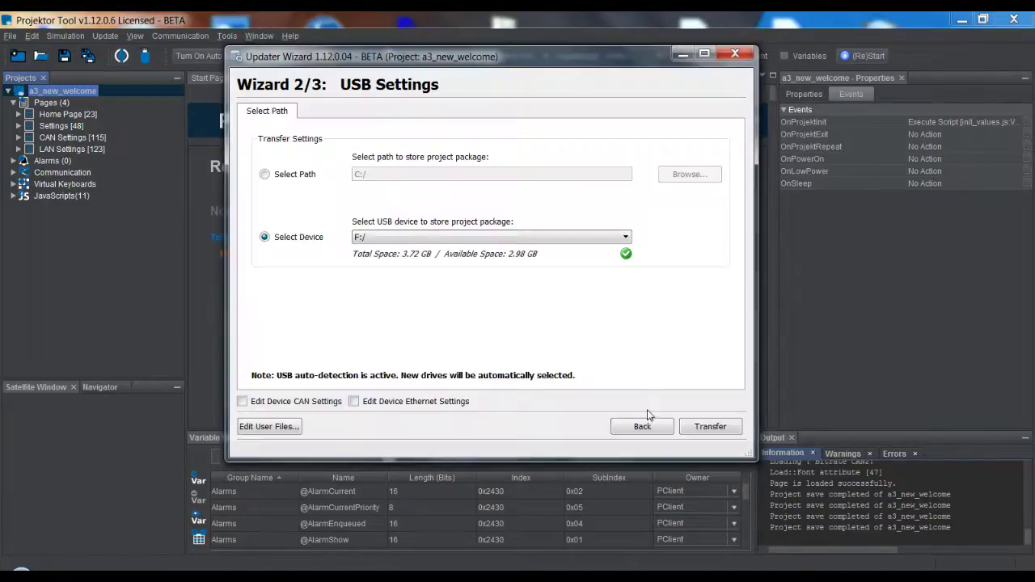
{"action": "left_click", "coordinate": [644, 424]}
Select CAN transfer at 250 kbit/s and toggle the expert communication parameters on and off
{"action": "left_click", "coordinate": [499, 266]}
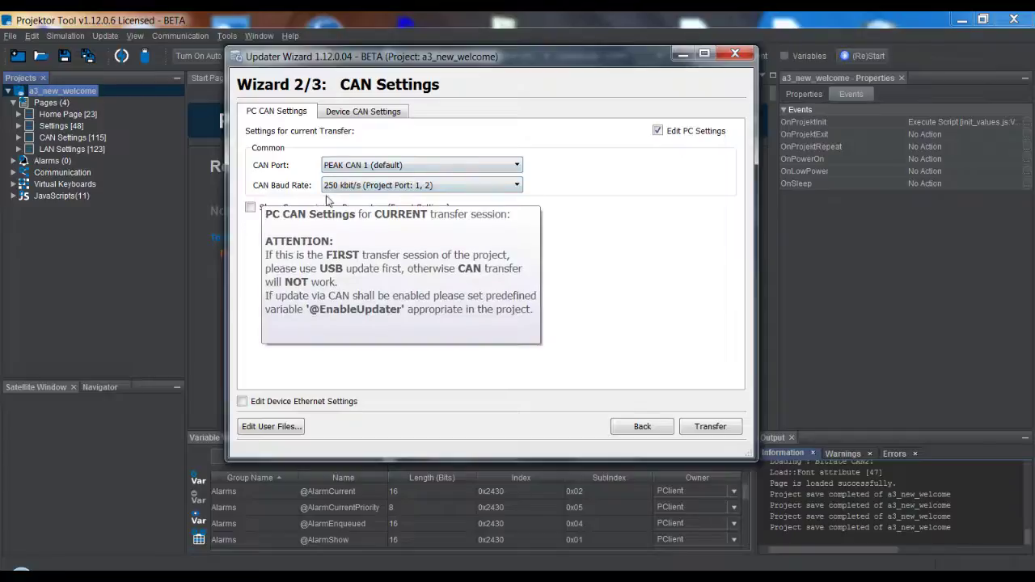
{"action": "left_click", "coordinate": [406, 188]}
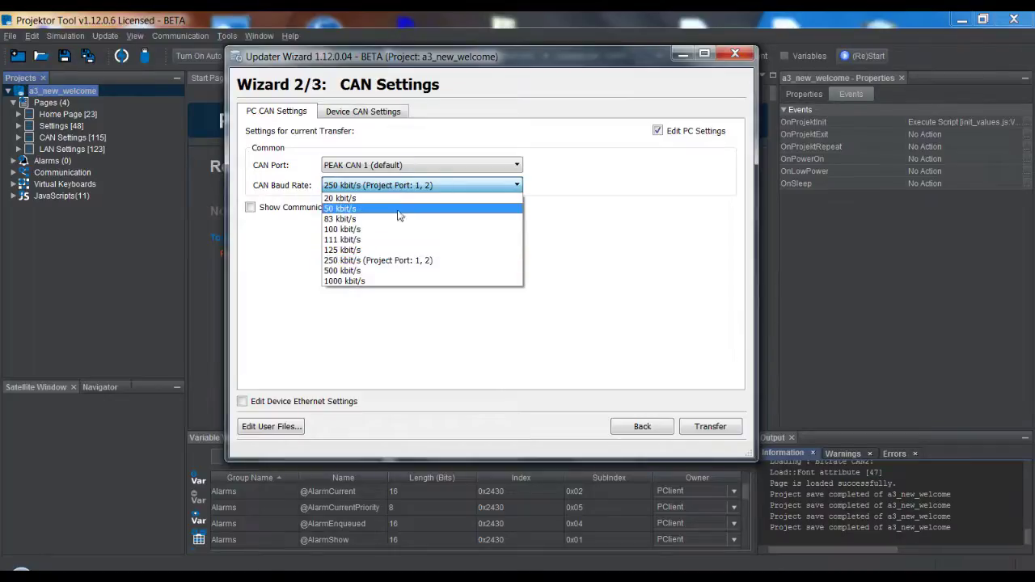
{"action": "left_click", "coordinate": [368, 188]}
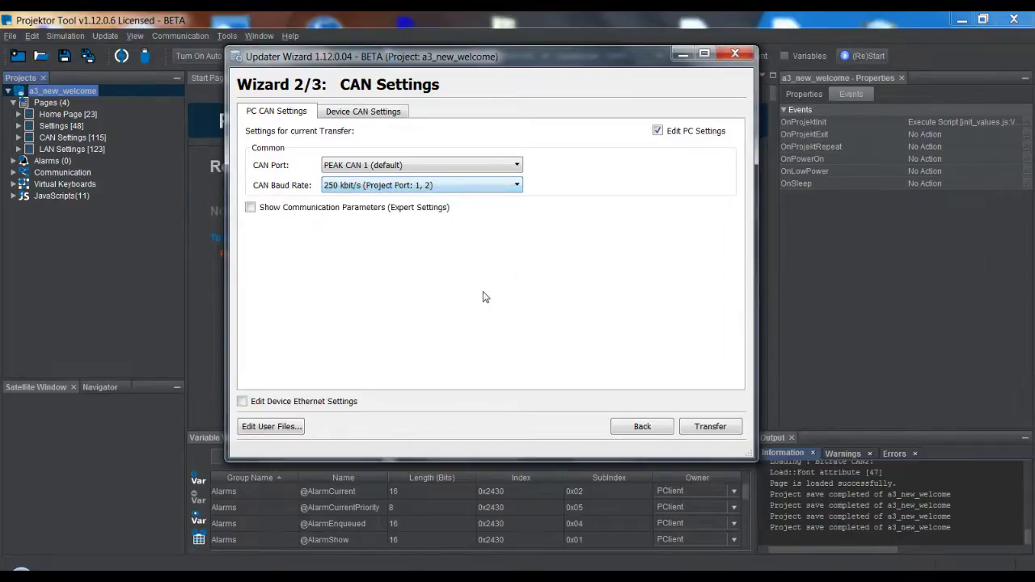
{"action": "left_click", "coordinate": [250, 208]}
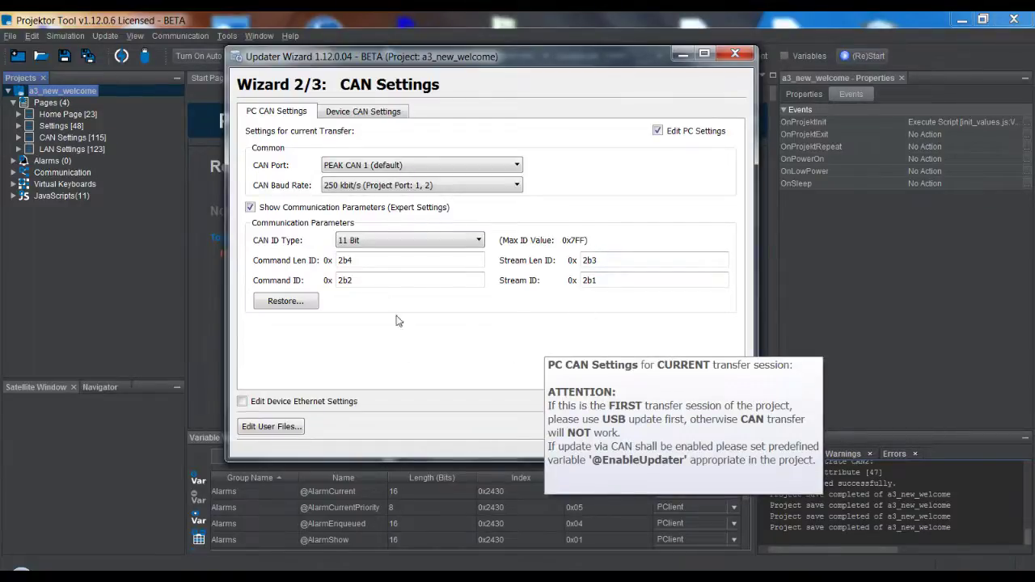
{"action": "left_click", "coordinate": [250, 207]}
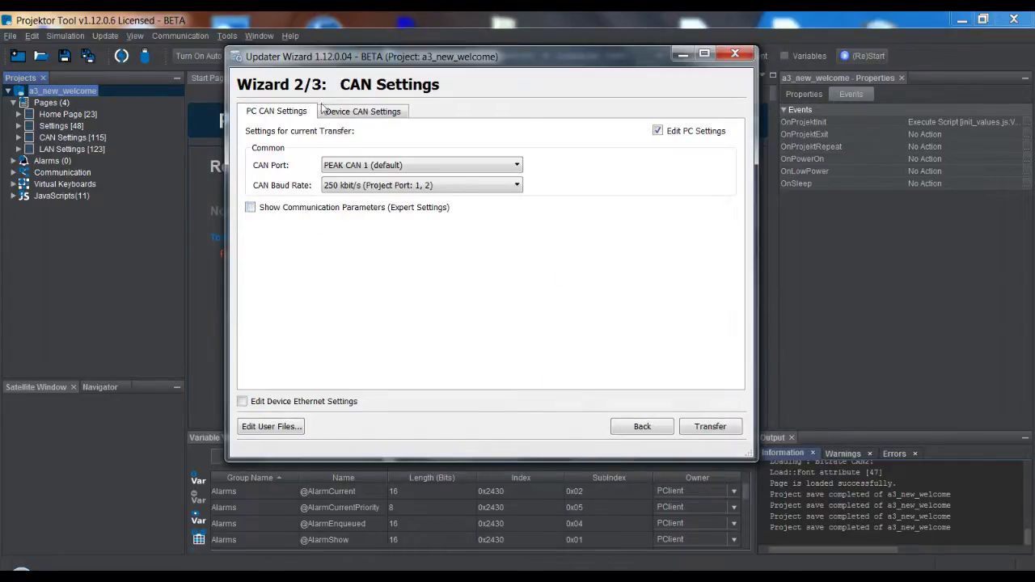
Turn device Ethernet editing off, view the user files page, and return to CAN Settings
{"action": "left_click", "coordinate": [362, 115]}
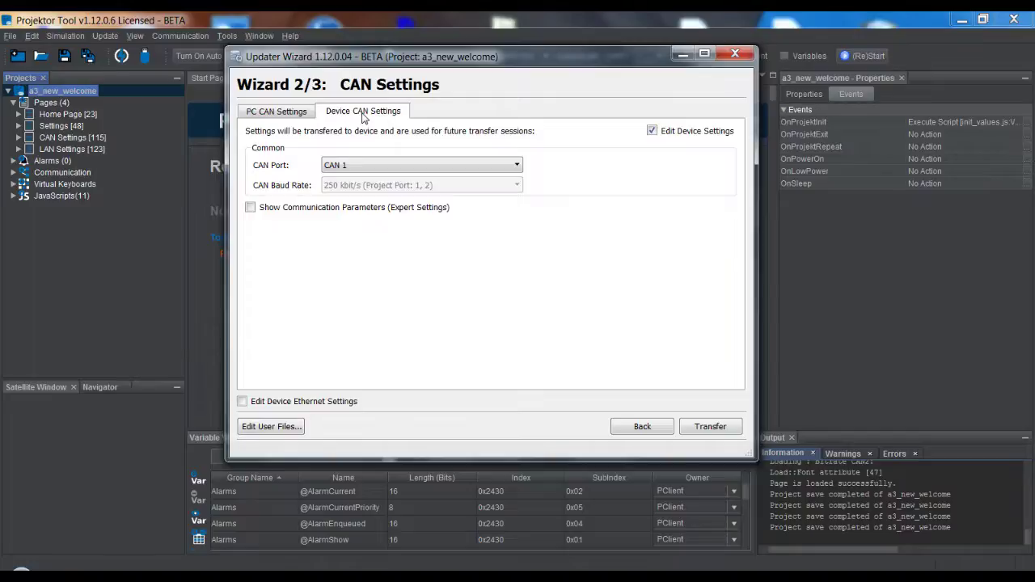
{"action": "left_click", "coordinate": [243, 402]}
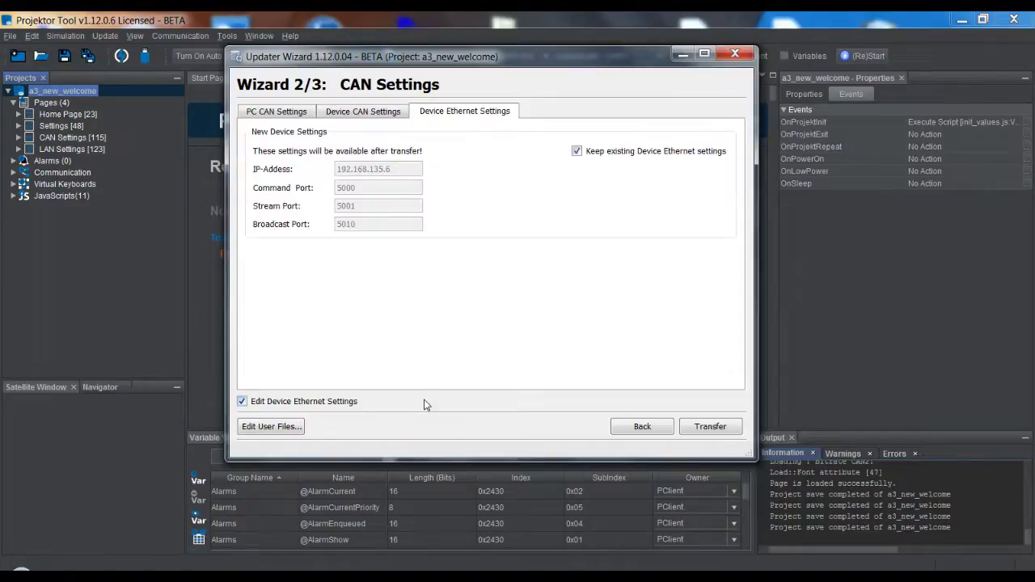
{"action": "left_click", "coordinate": [286, 402]}
{"action": "left_click", "coordinate": [279, 113]}
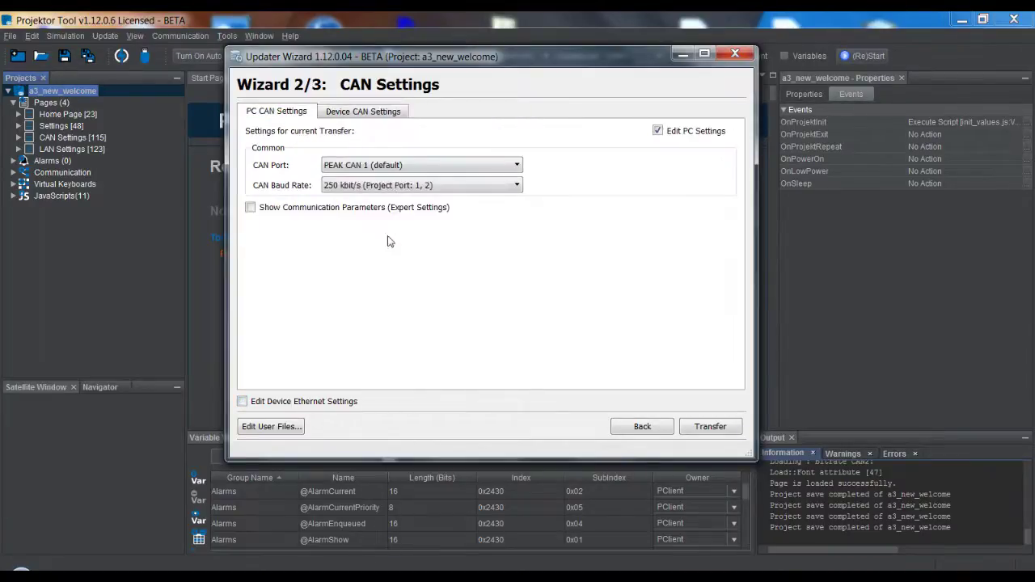
{"action": "left_click", "coordinate": [279, 427]}
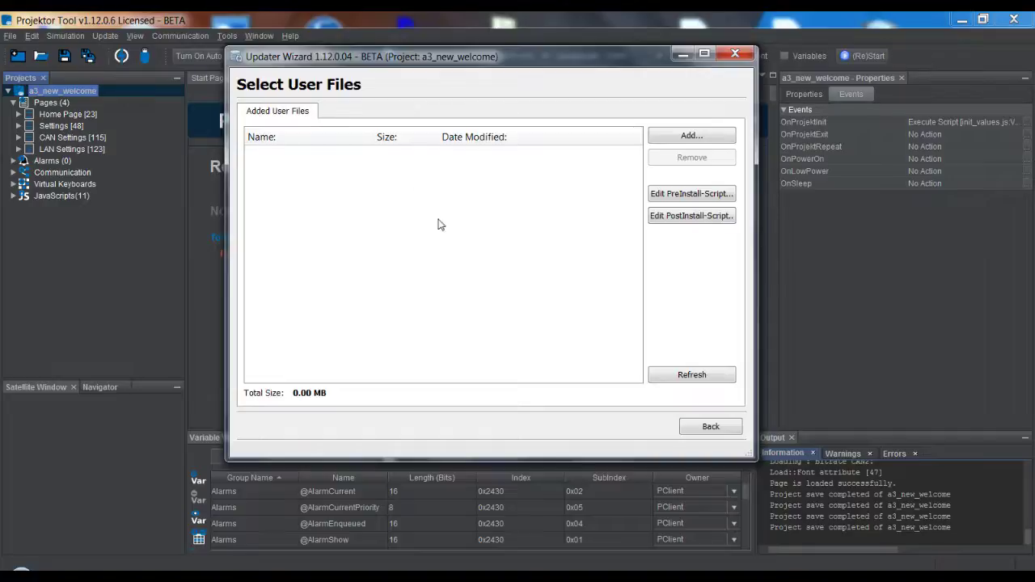
{"action": "left_click", "coordinate": [704, 430]}
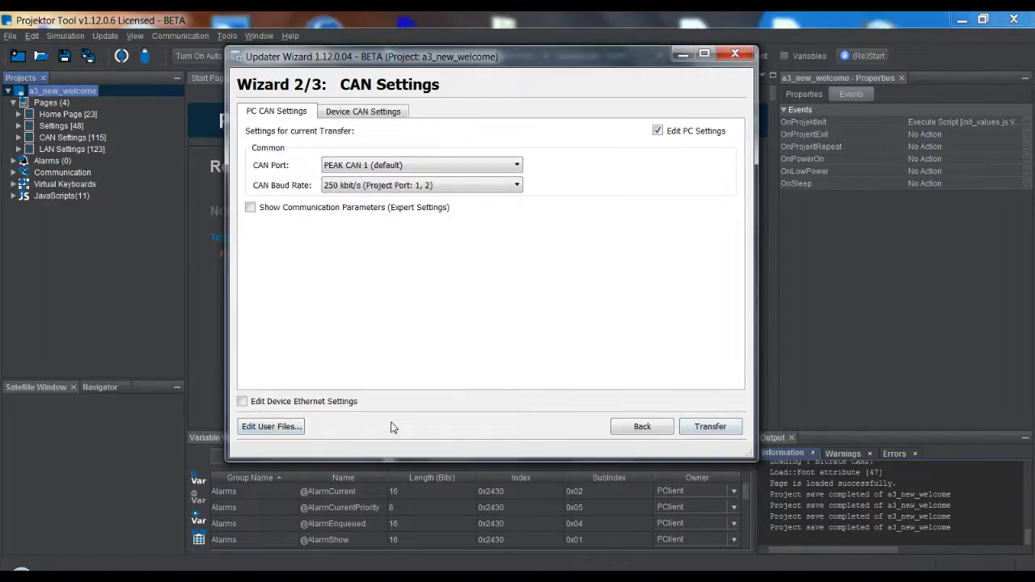
Send a3_new_welcome over CAN until it reports success, then exit the wizard
{"action": "left_click", "coordinate": [718, 431]}
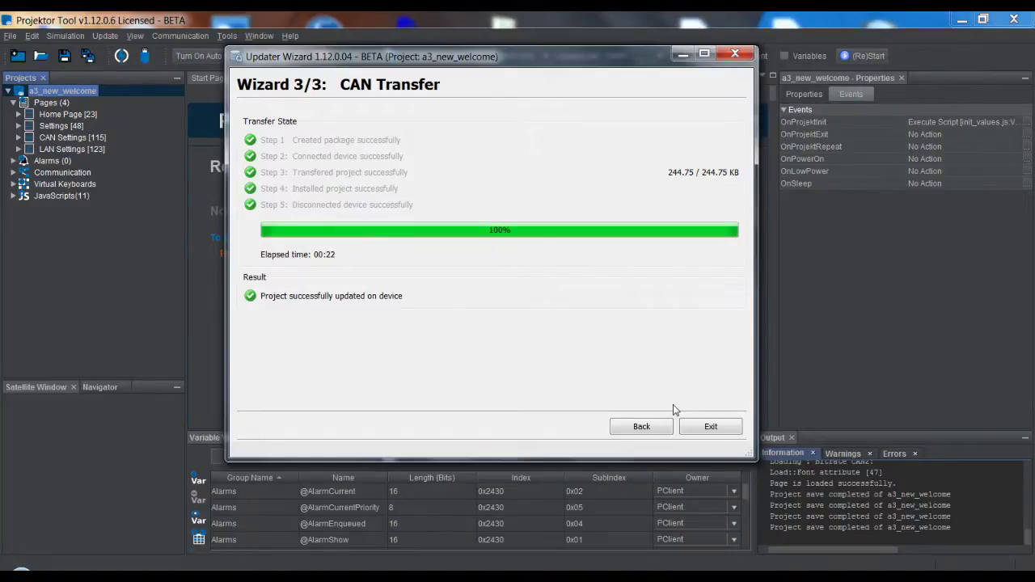
{"action": "left_click", "coordinate": [711, 428]}
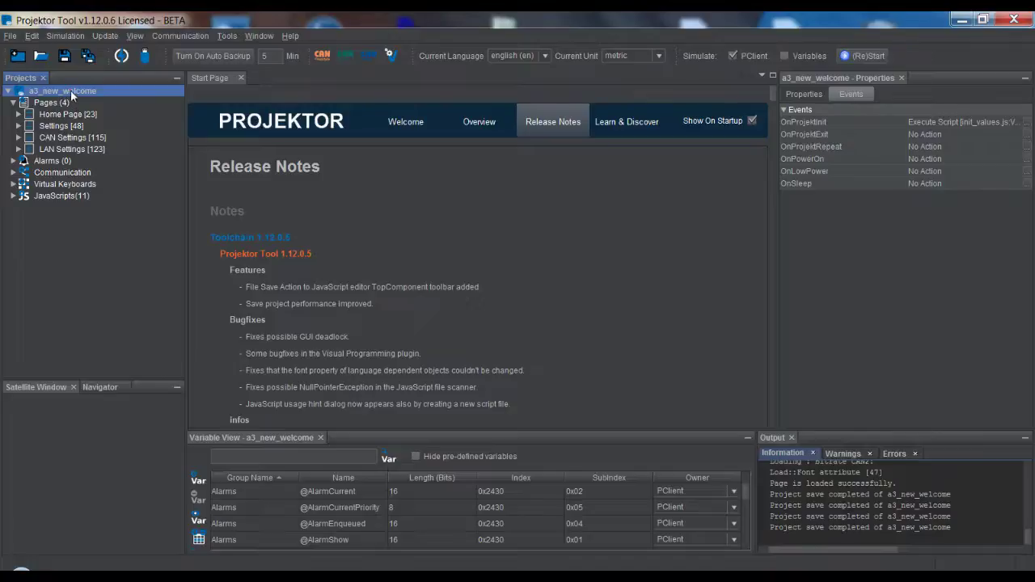
Reopen the Updater Wizard and switch the transfer mode to Ethernet
{"action": "left_click", "coordinate": [122, 56]}
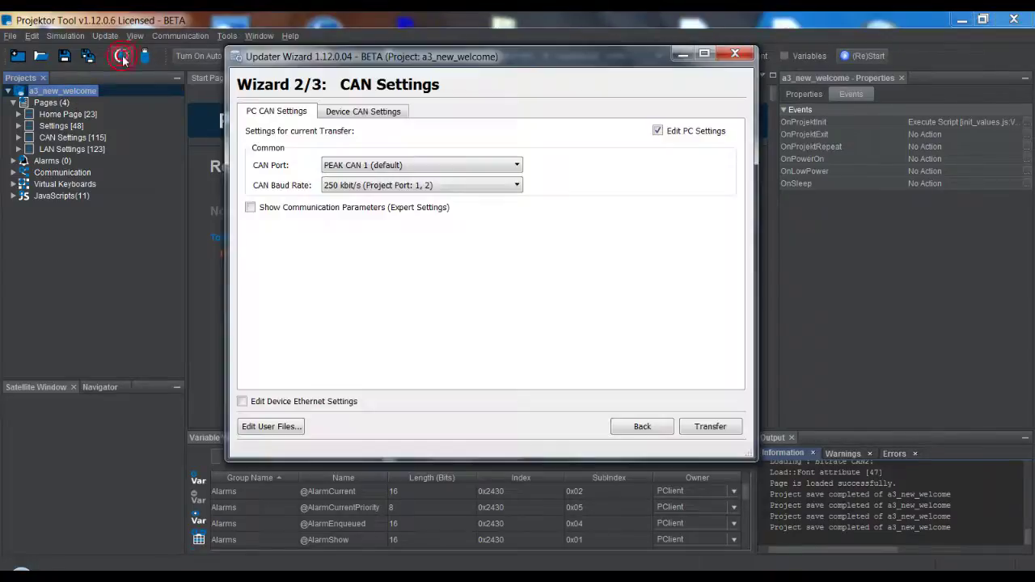
{"action": "left_click", "coordinate": [643, 428]}
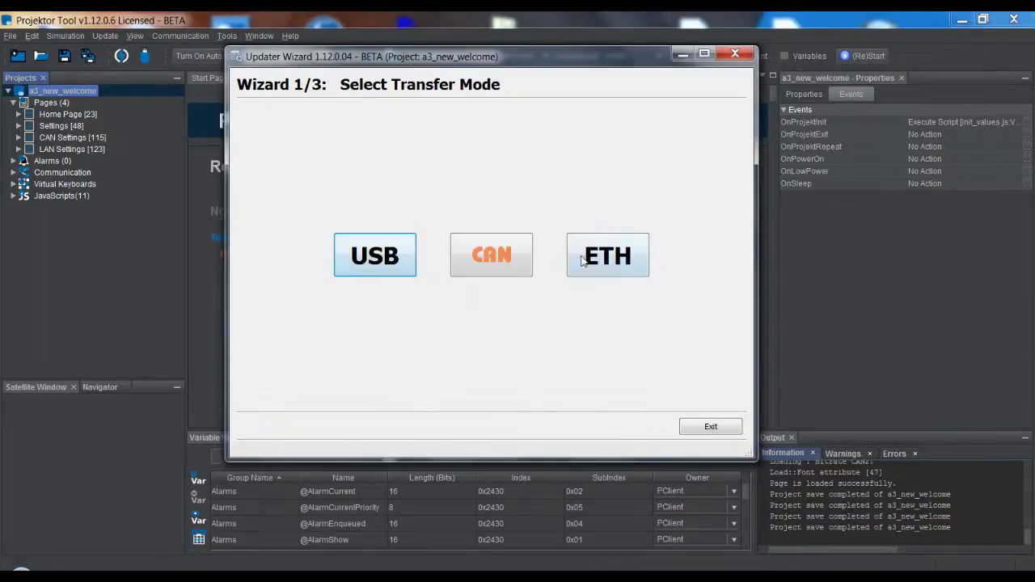
{"action": "left_click", "coordinate": [606, 270]}
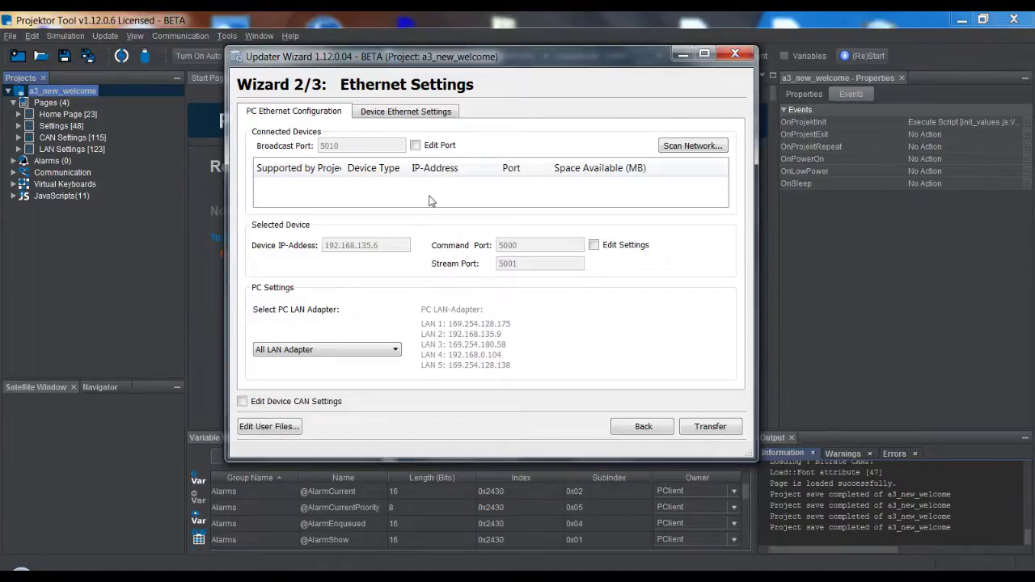
Keep All LAN Adapter, scan the network, and select the found OPUS A3 device
{"action": "left_click", "coordinate": [331, 353]}
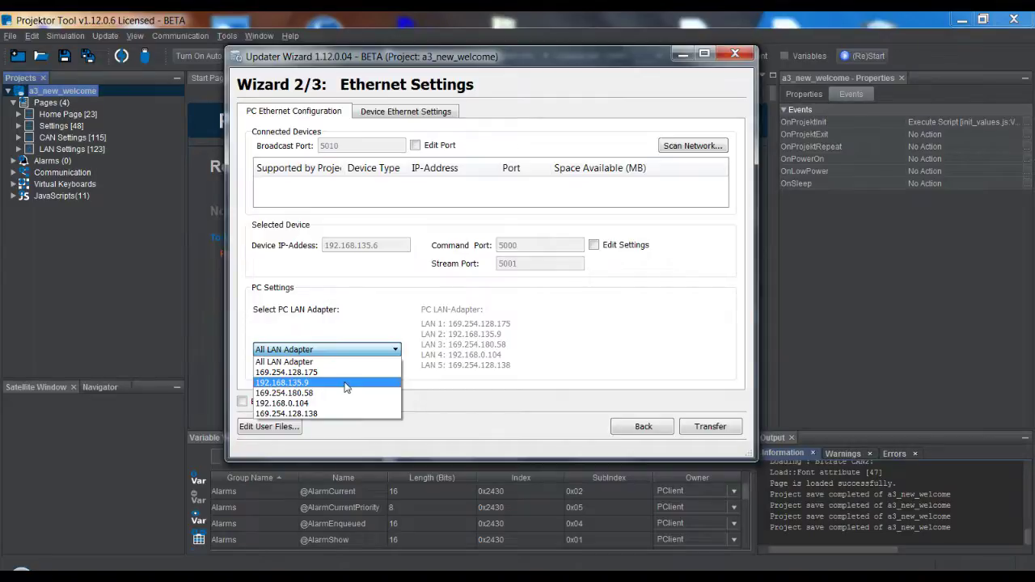
{"action": "left_click", "coordinate": [433, 390]}
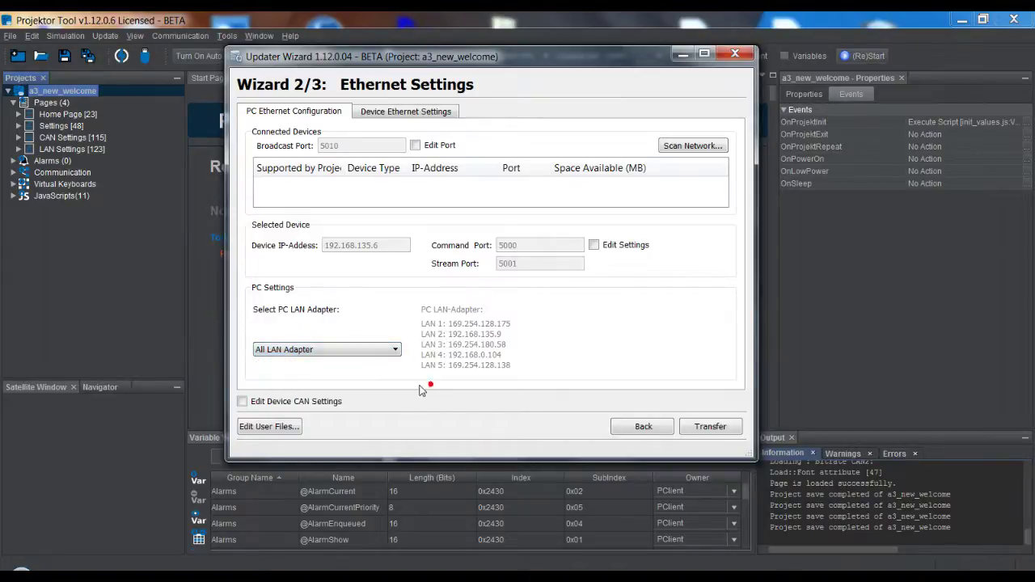
{"action": "left_click", "coordinate": [702, 150]}
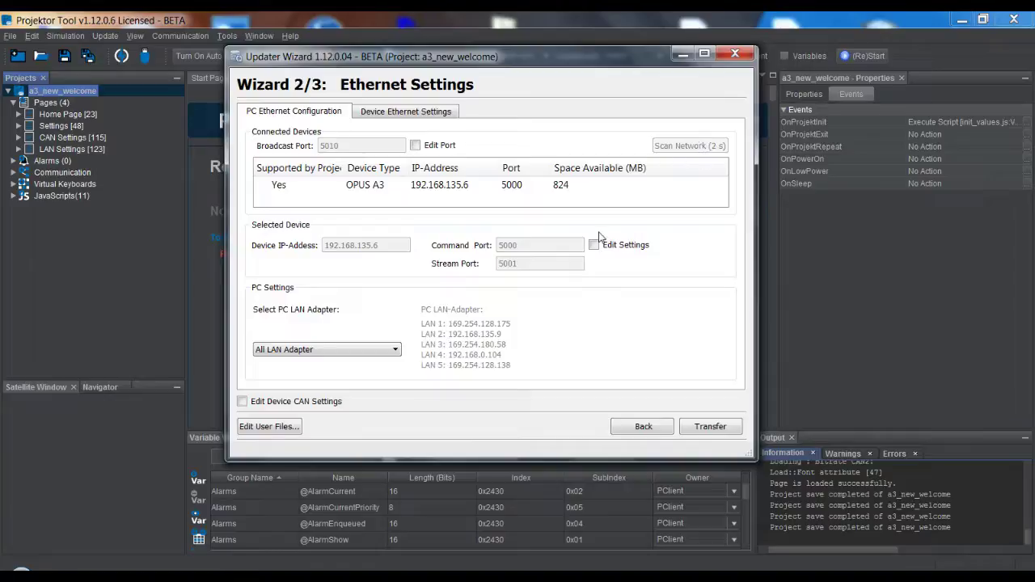
{"action": "left_click", "coordinate": [316, 183]}
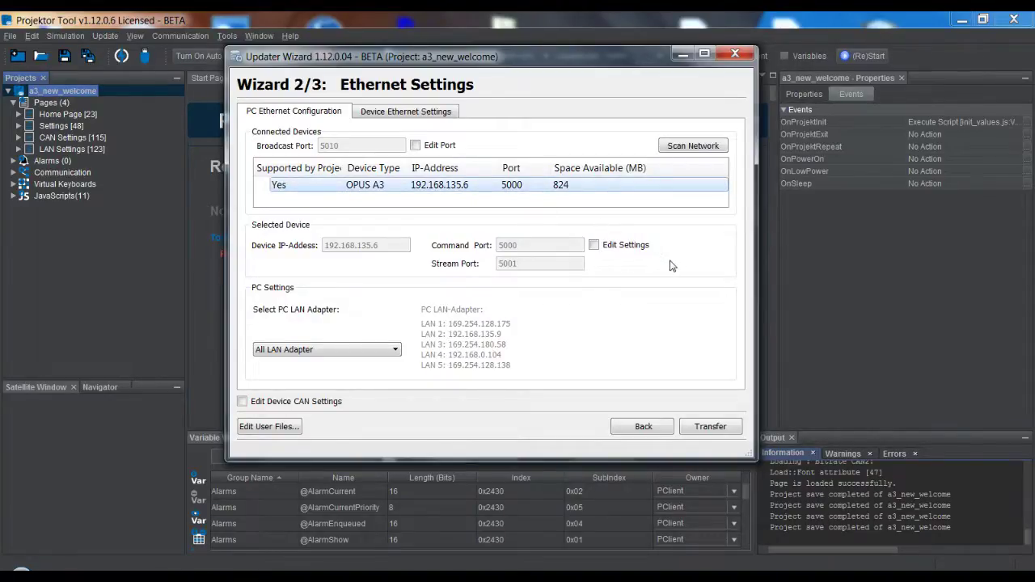
Toggle the device IP/port editing on and off, then view the Device Ethernet Settings
{"action": "left_click", "coordinate": [593, 244]}
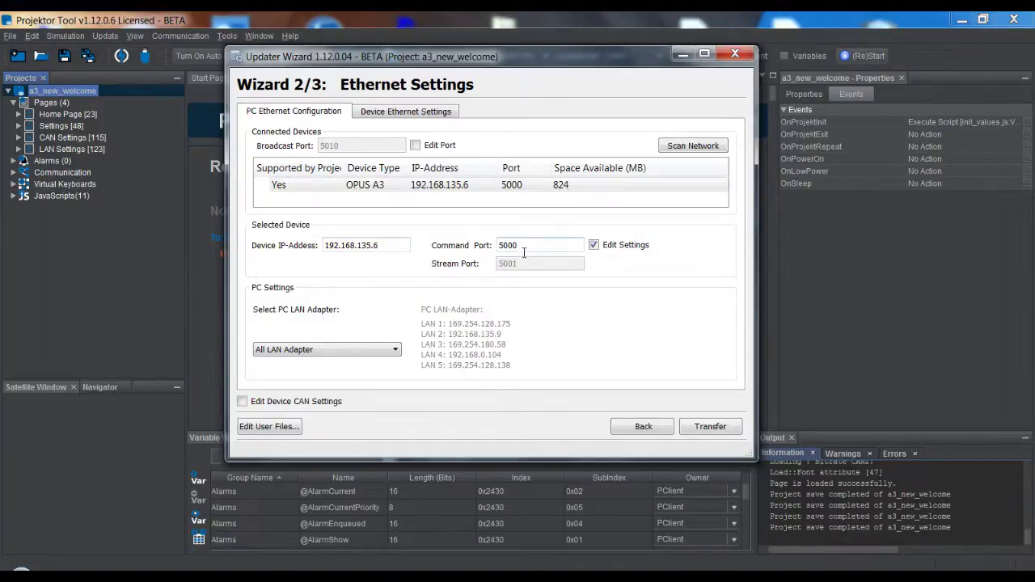
{"action": "left_click", "coordinate": [515, 185]}
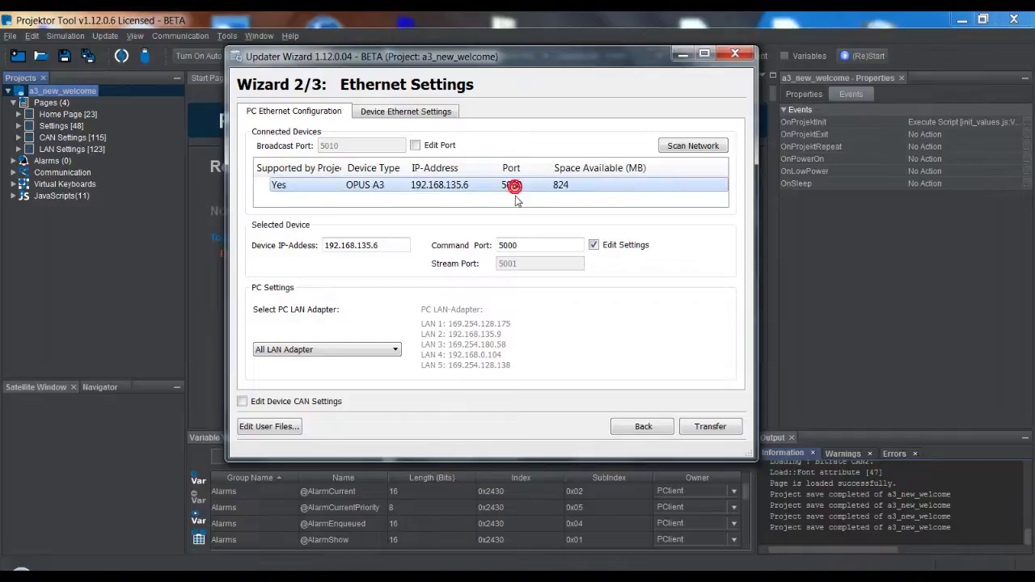
{"action": "left_click", "coordinate": [594, 246]}
{"action": "left_click", "coordinate": [594, 246]}
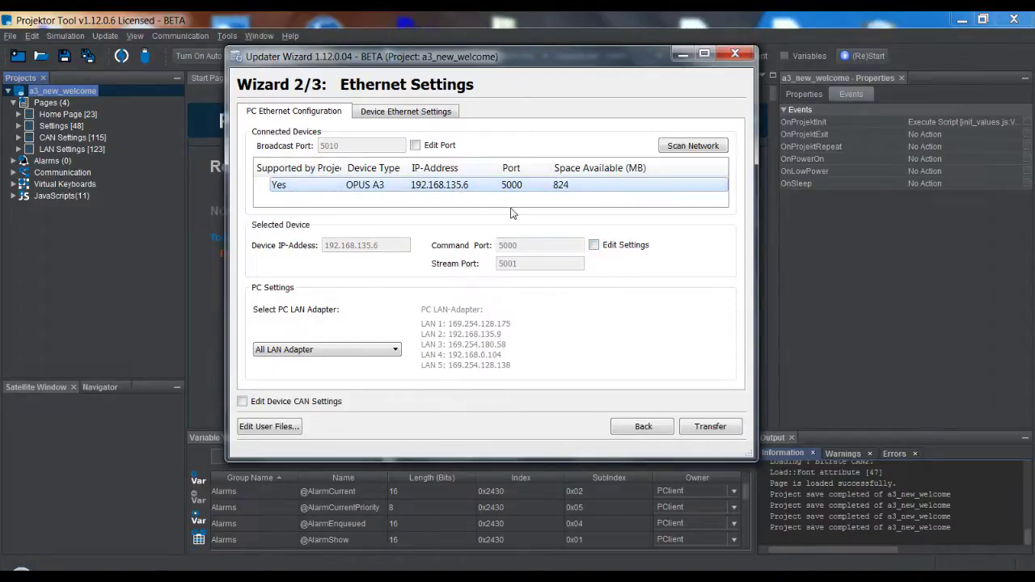
{"action": "left_click", "coordinate": [419, 113]}
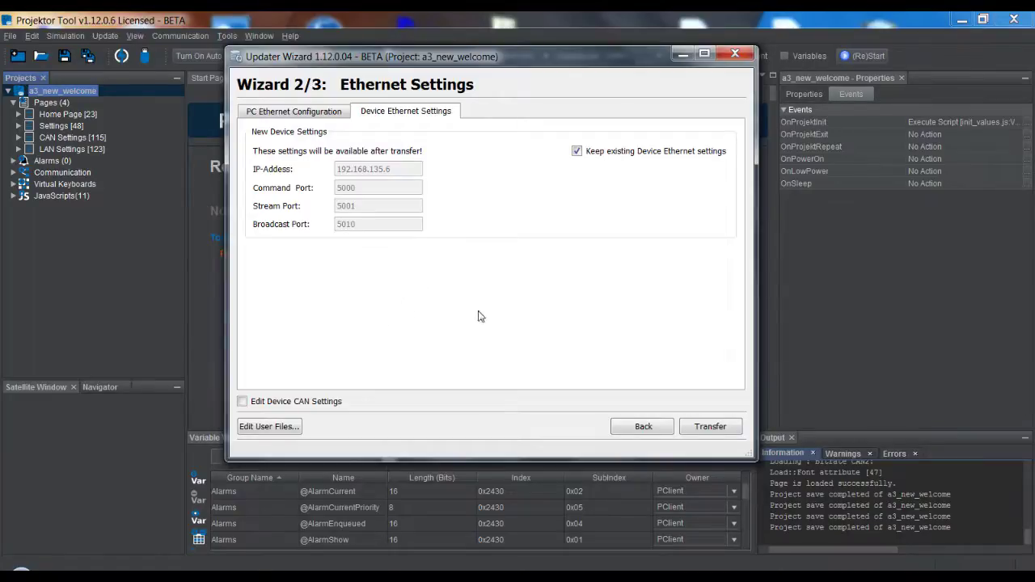
Enable device CAN editing and set the CAN port to CAN 2, then back to CAN 1
{"action": "left_click", "coordinate": [242, 402]}
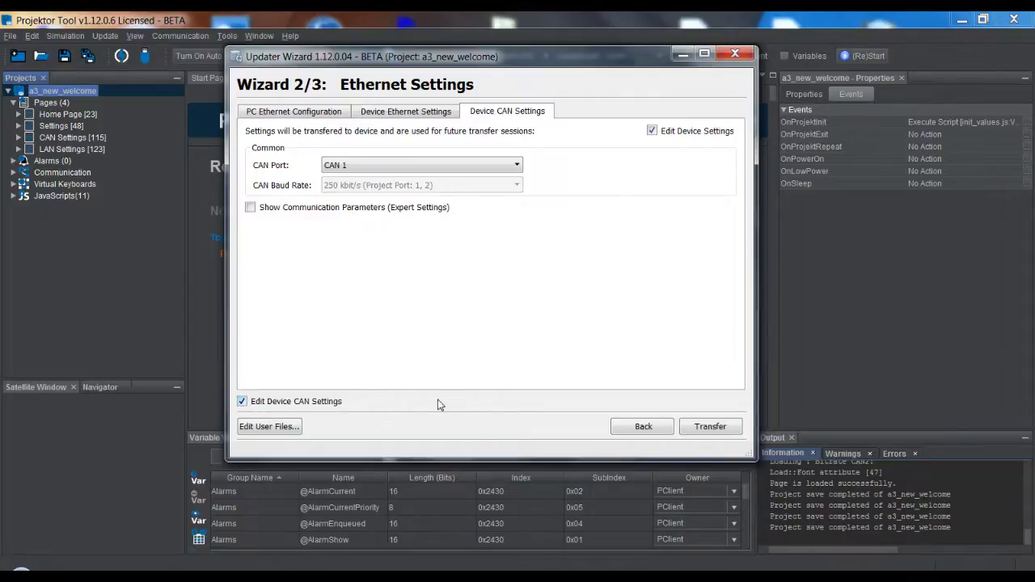
{"action": "left_click", "coordinate": [365, 167]}
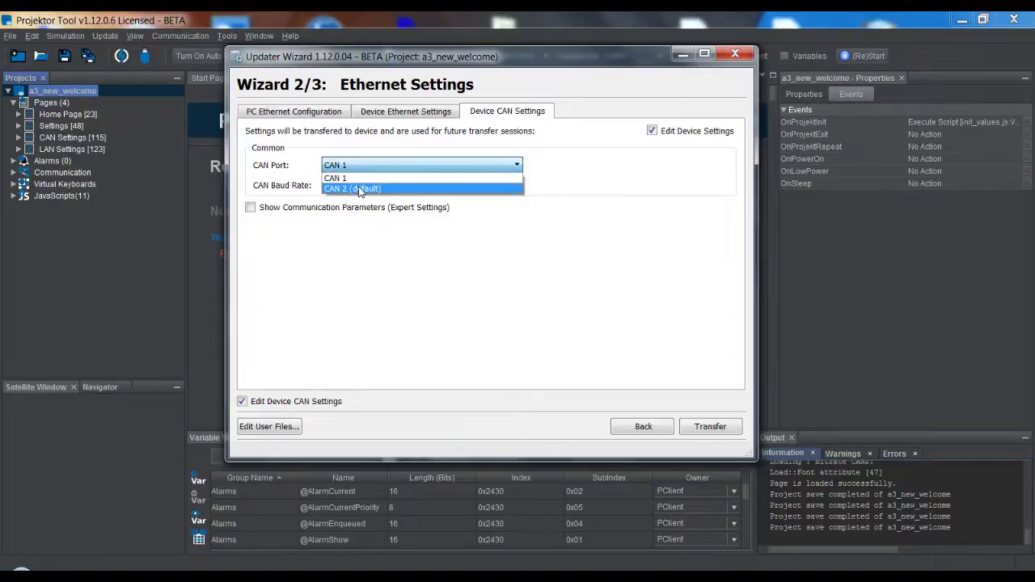
{"action": "left_click", "coordinate": [353, 189]}
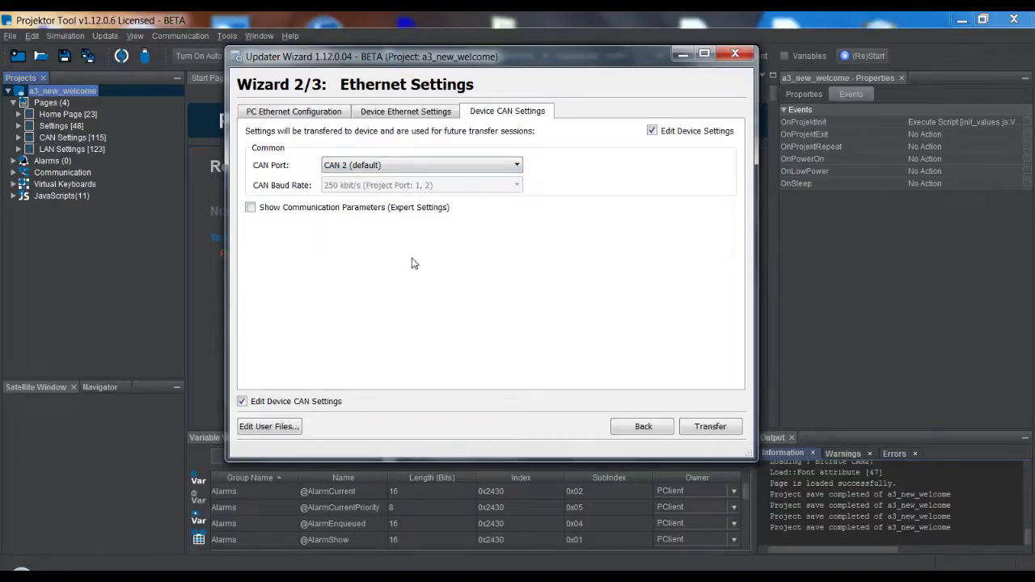
{"action": "mouse_move", "coordinate": [414, 261]}
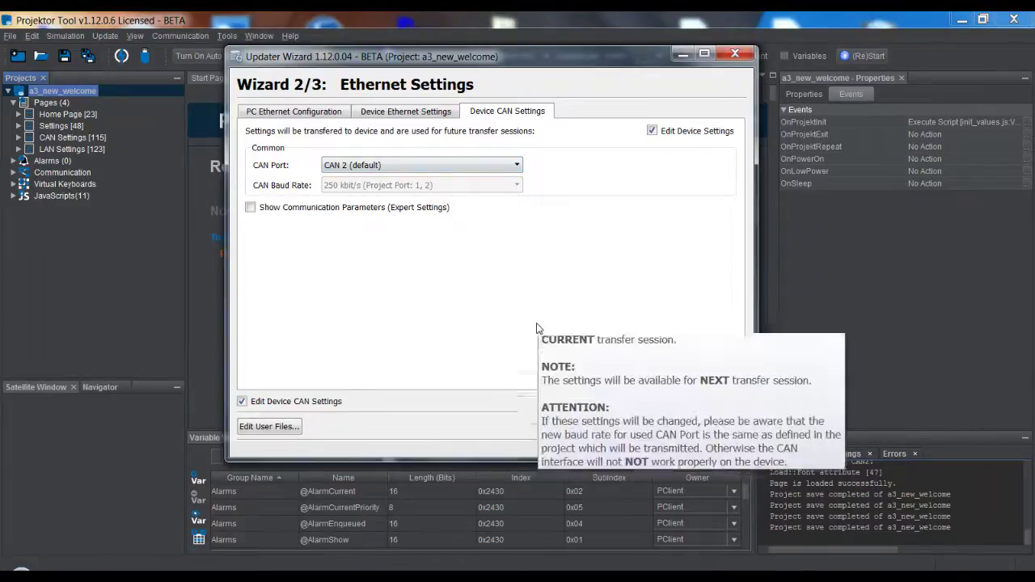
{"action": "left_click", "coordinate": [371, 166]}
{"action": "left_click", "coordinate": [353, 166]}
{"action": "left_click", "coordinate": [353, 166]}
{"action": "left_click", "coordinate": [352, 178]}
Turn off device CAN editing and select OPUS A3 in the PC Ethernet Configuration
{"action": "left_click", "coordinate": [270, 402]}
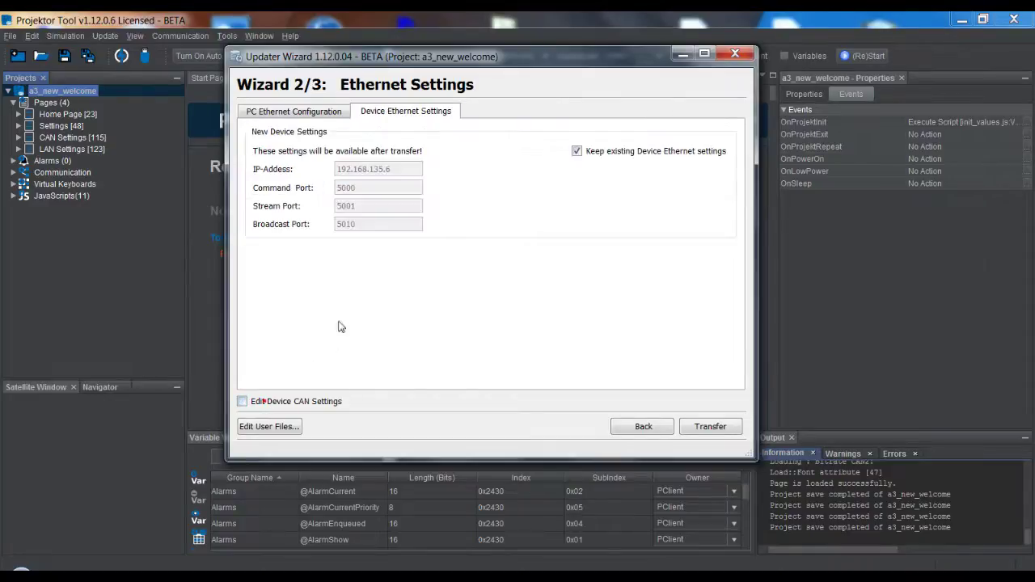
{"action": "left_click", "coordinate": [294, 112]}
{"action": "left_click", "coordinate": [376, 202]}
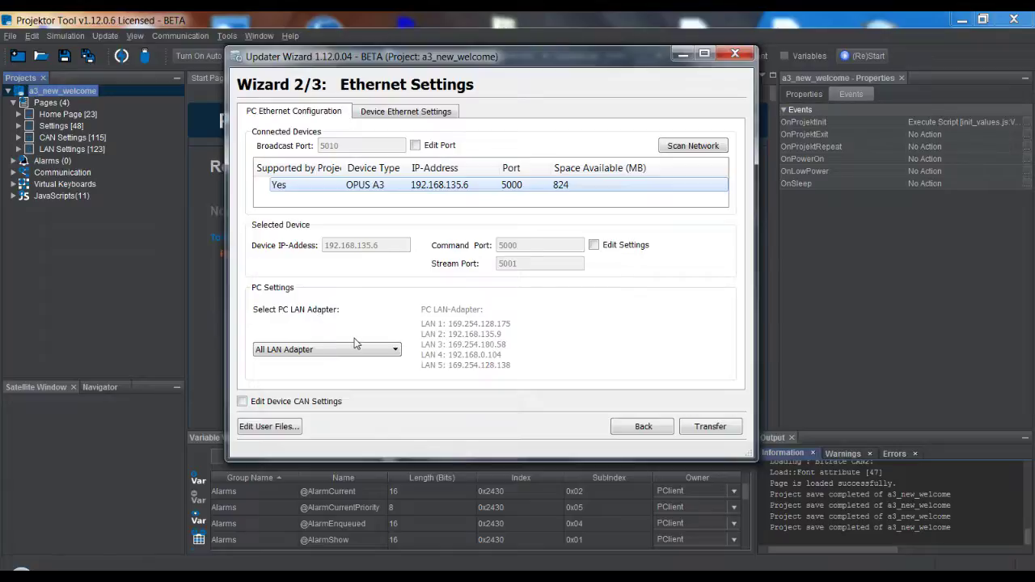
Send a3_new_welcome to the OPUS A3 over Ethernet, then exit the wizard
{"action": "left_click", "coordinate": [710, 426]}
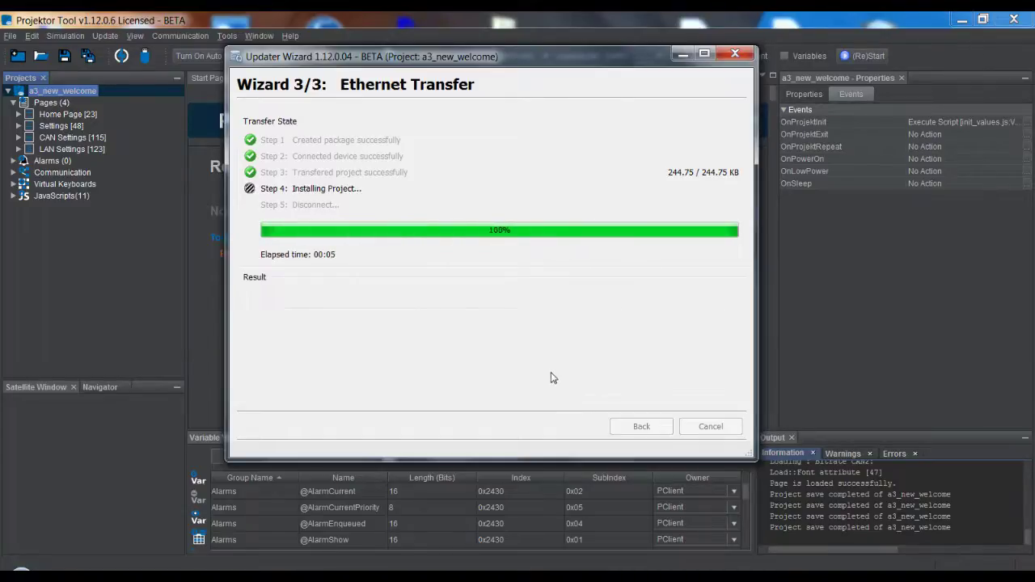
{"action": "left_click", "coordinate": [712, 427]}
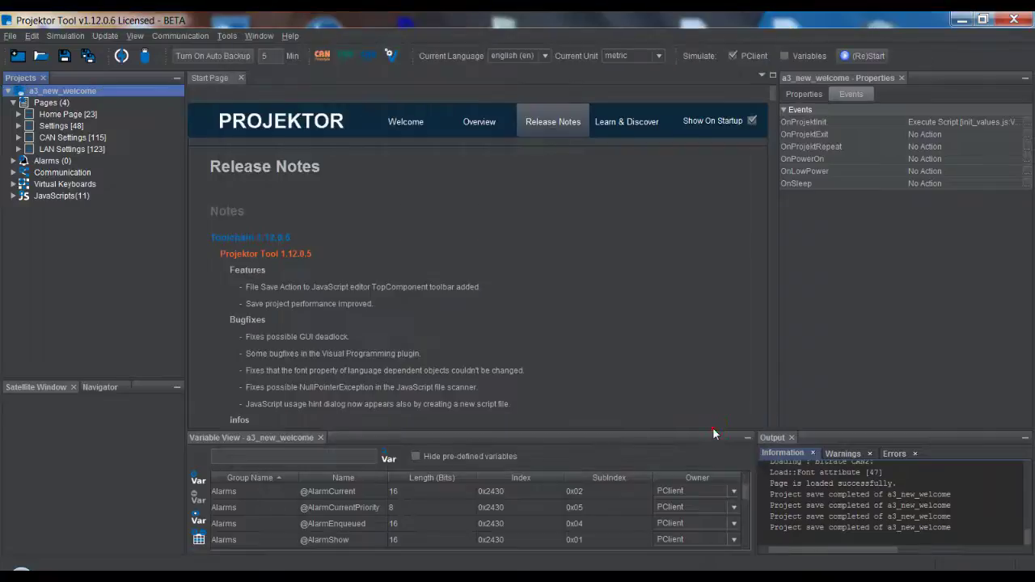